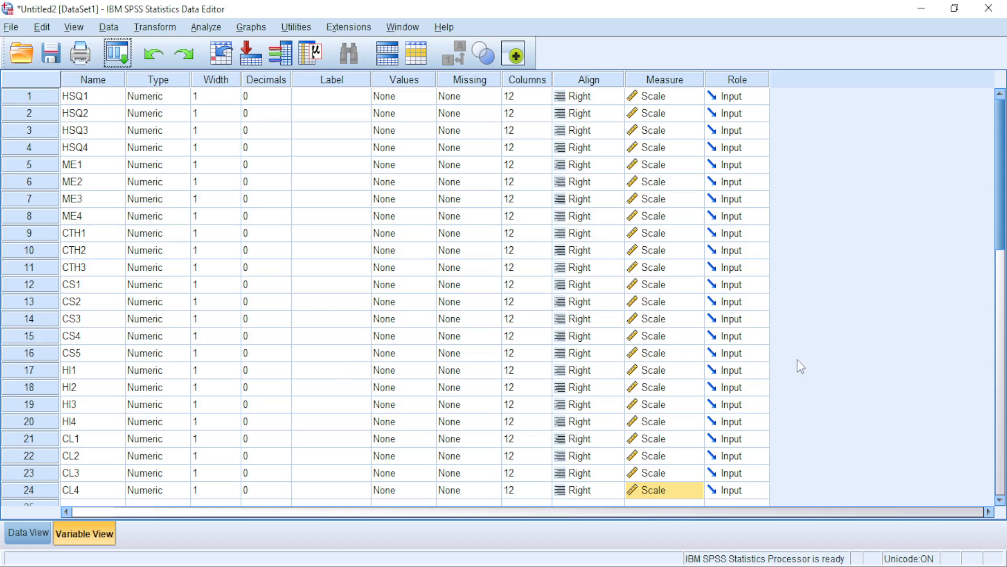
# Review the CS1–CS5 and CL1–CL4 variables, their Scale measurement level and the response data of the dataset
pyautogui.click(832, 484)
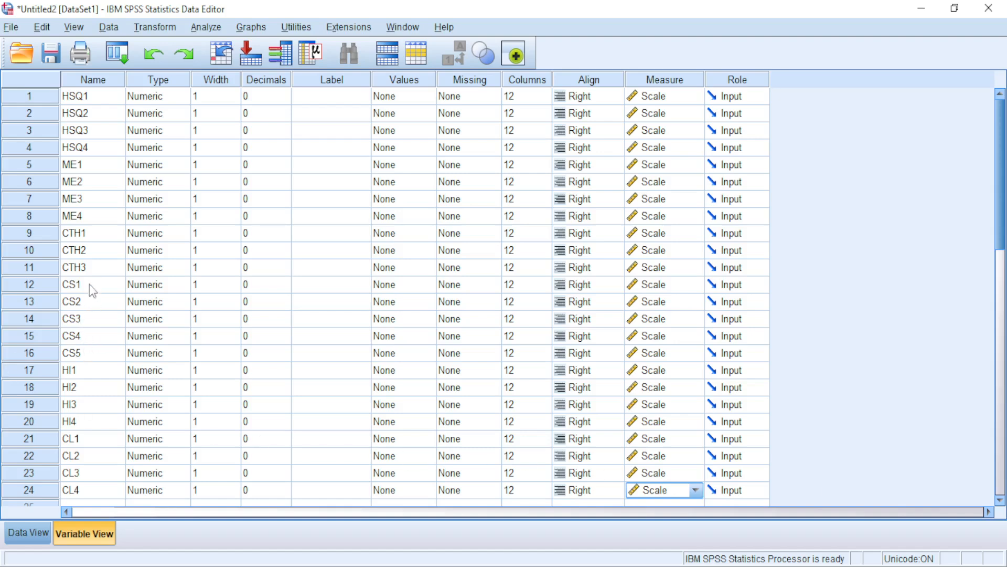
pyautogui.moveTo(87, 283); pyautogui.dragTo(116, 358)
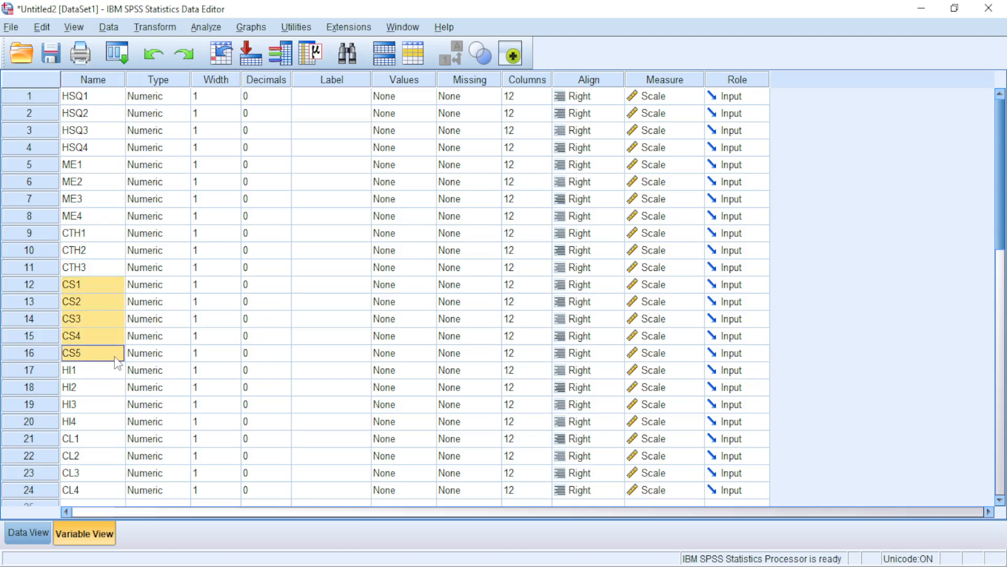
pyautogui.scroll(-1, 117, 402)
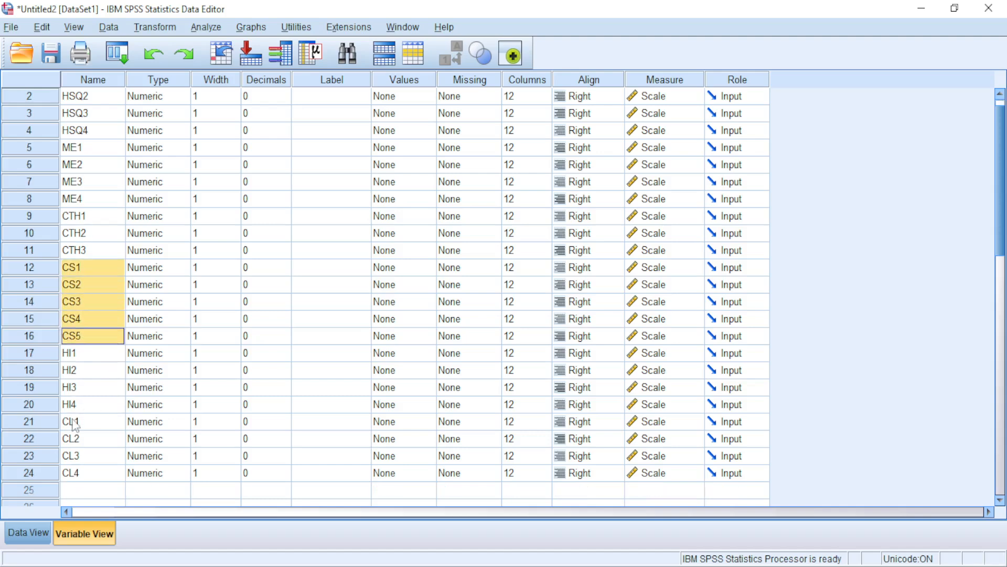
pyautogui.moveTo(74, 421); pyautogui.dragTo(77, 475)
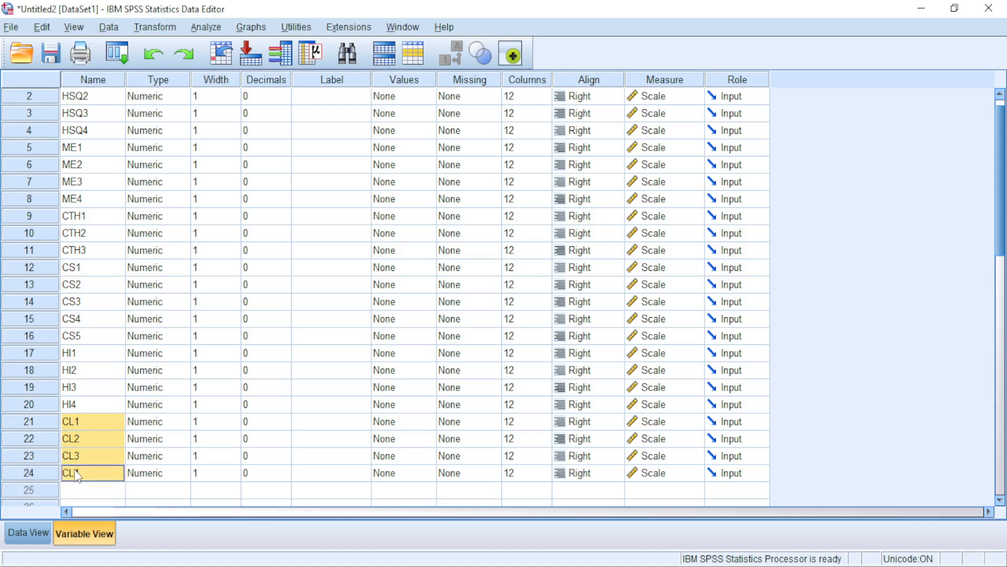
pyautogui.click(662, 472)
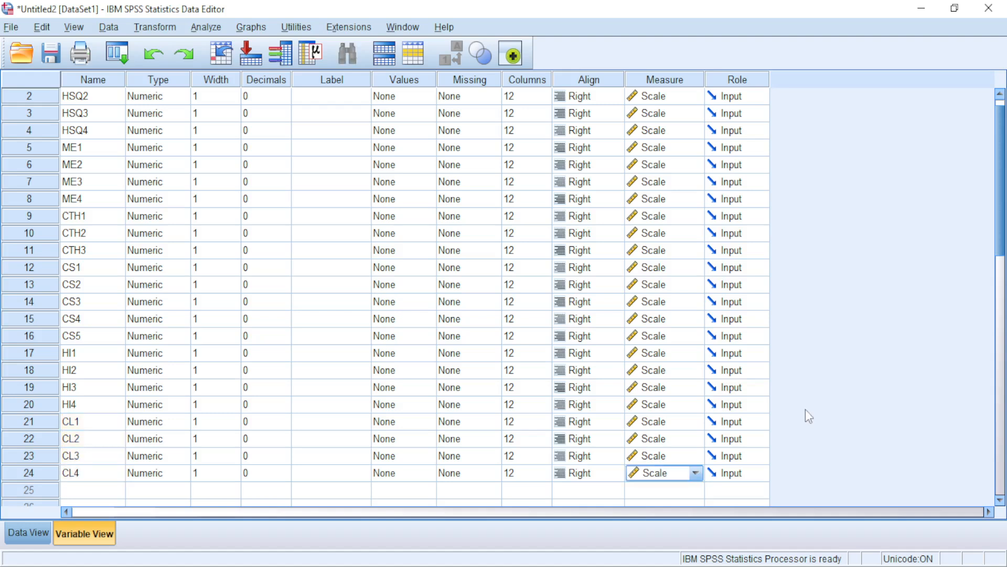
pyautogui.click(34, 534)
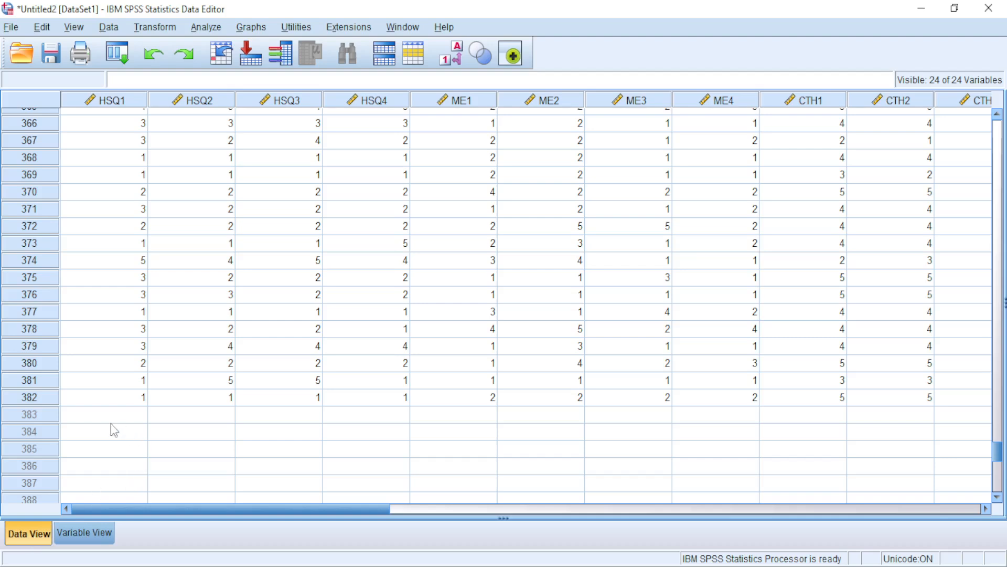
pyautogui.click(84, 533)
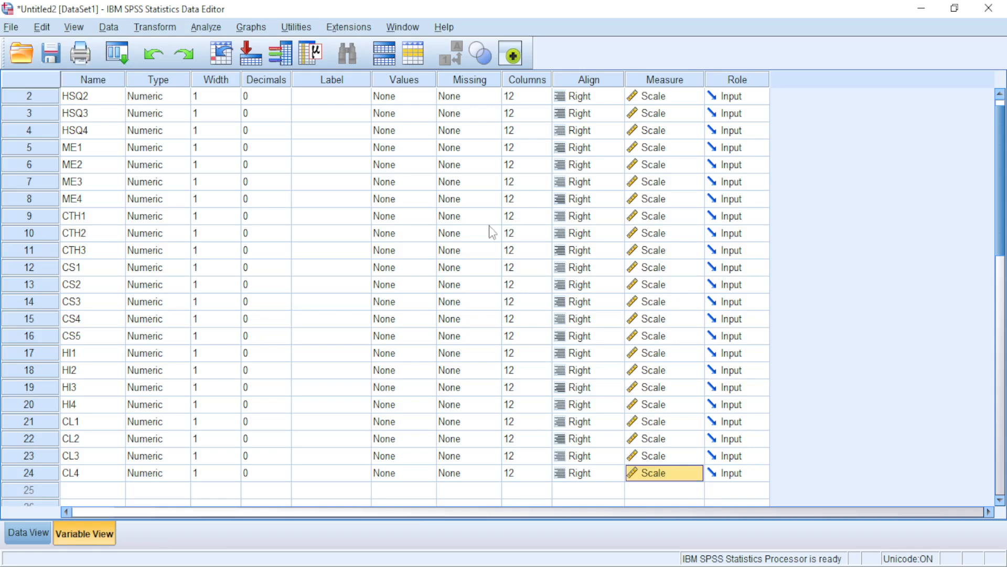
# Start a Reliability Analysis and add CS1, CS2, CS3, CS4 and CS5 as its items
pyautogui.click(205, 28)
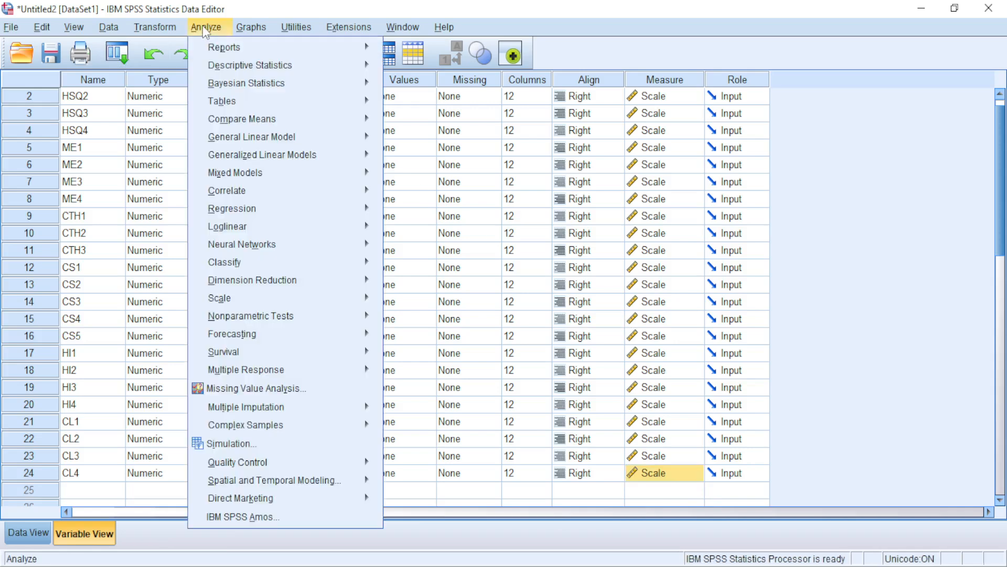
pyautogui.moveTo(231, 282)
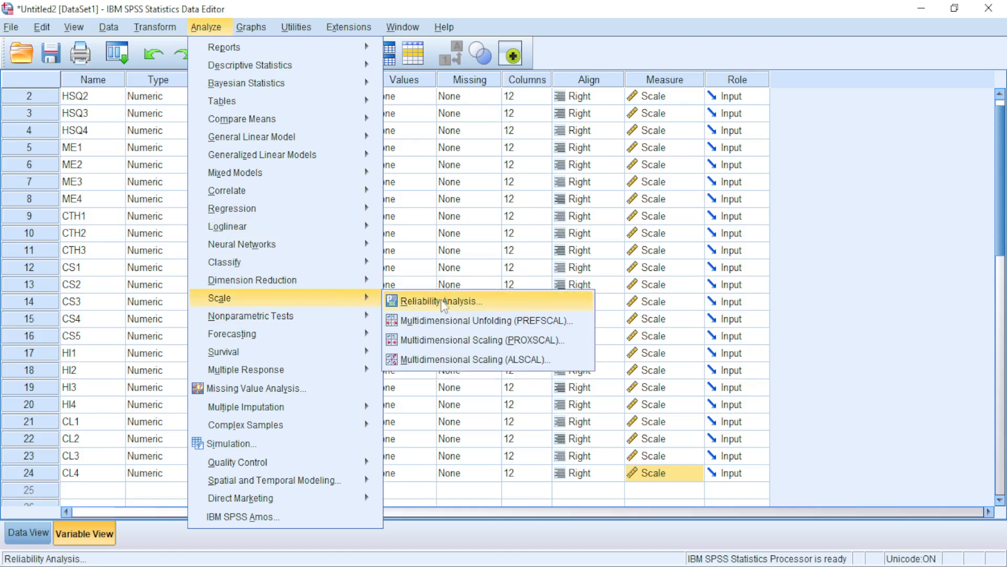
pyautogui.click(443, 302)
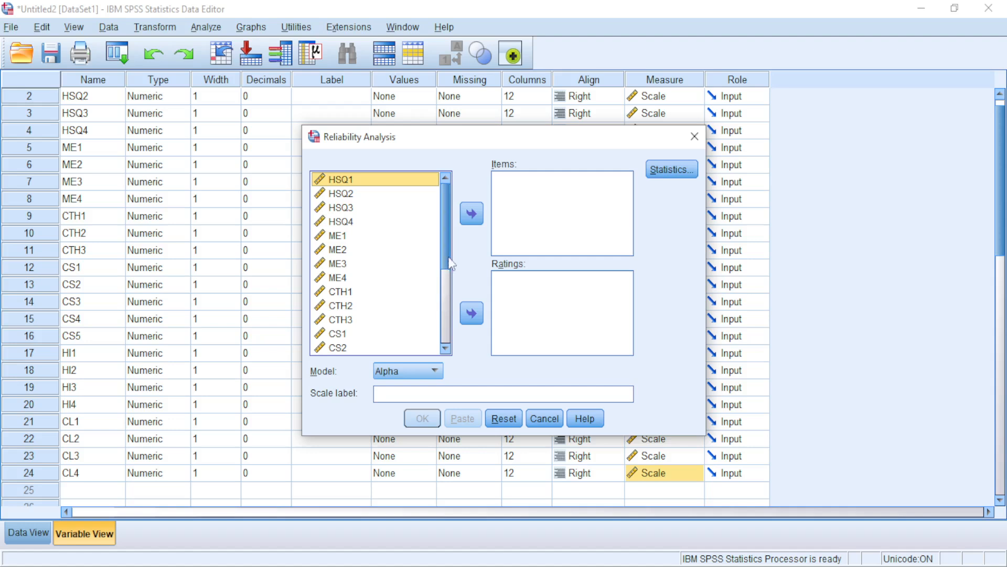
pyautogui.moveTo(444, 238); pyautogui.dragTo(450, 333)
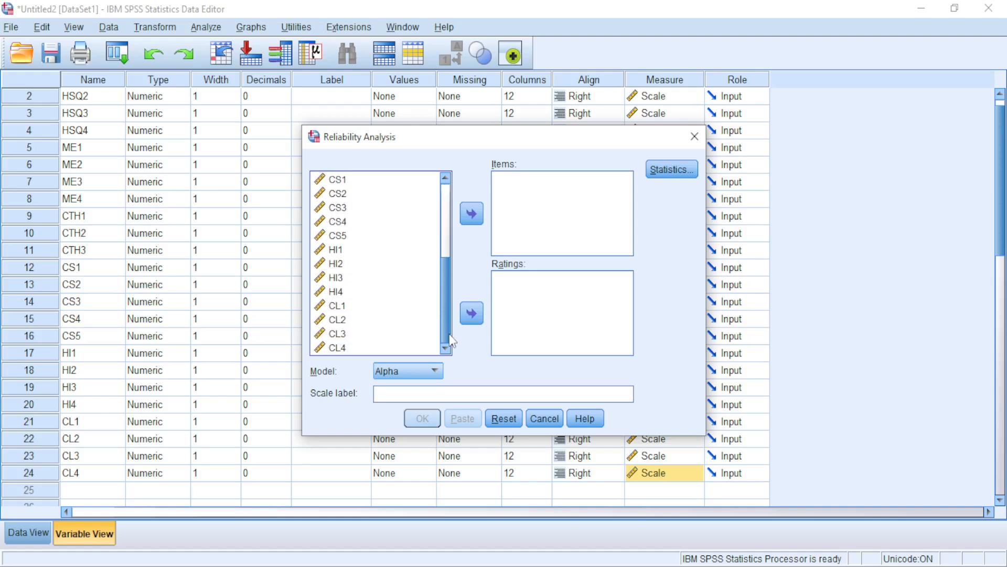
pyautogui.click(344, 181)
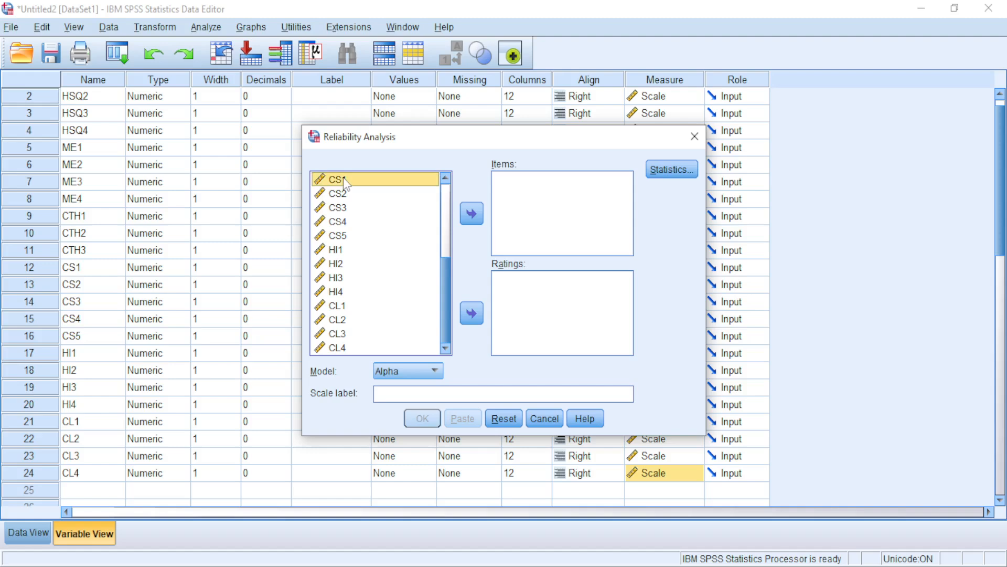
pyautogui.hotkey('shift', 'Down')
pyautogui.hotkey('shift', 'Down')
pyautogui.hotkey('shift', 'Down')
pyautogui.hotkey('shift', 'Down')
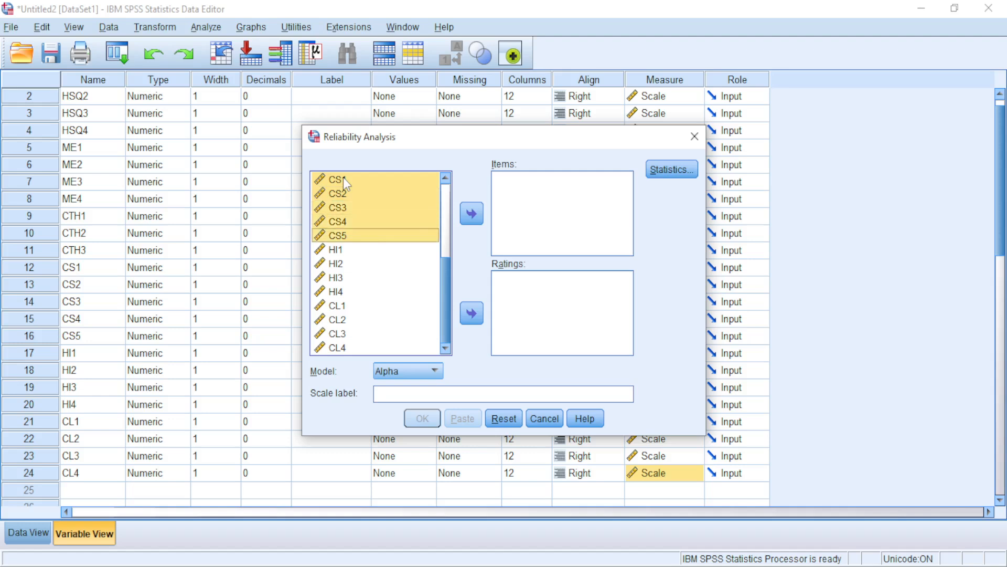
pyautogui.click(471, 214)
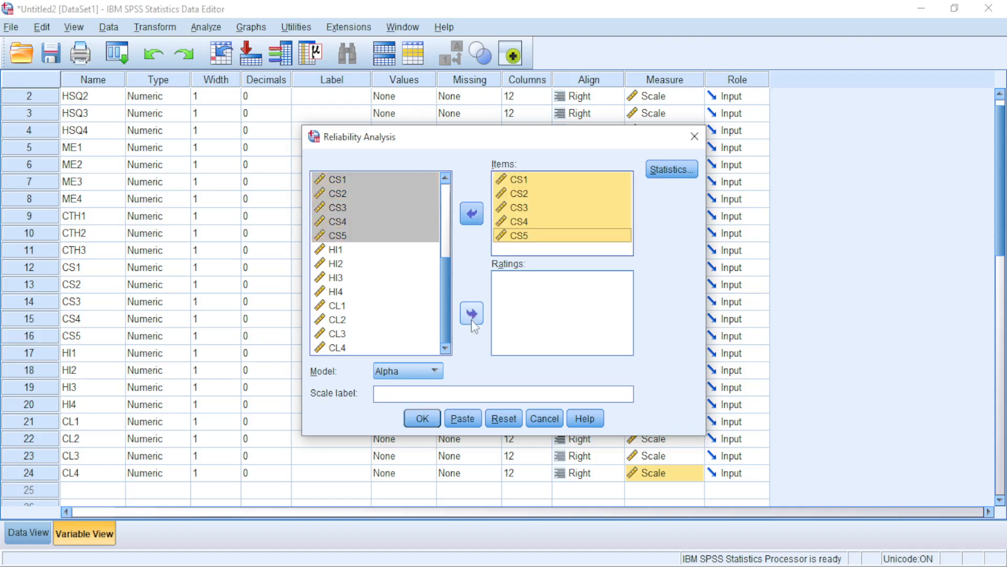
# Use the Alpha model and run the reliability analysis
pyautogui.click(424, 374)
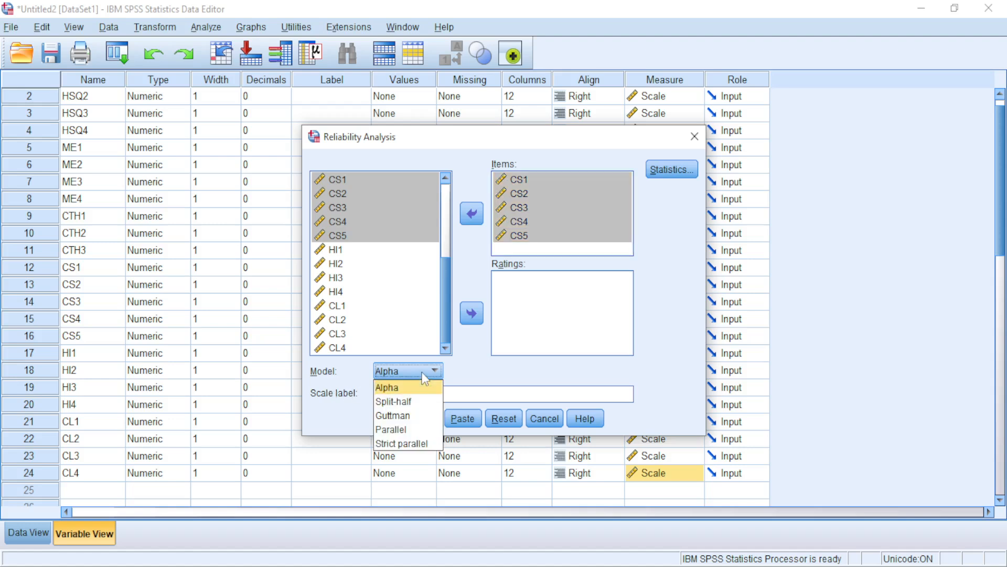
pyautogui.click(401, 388)
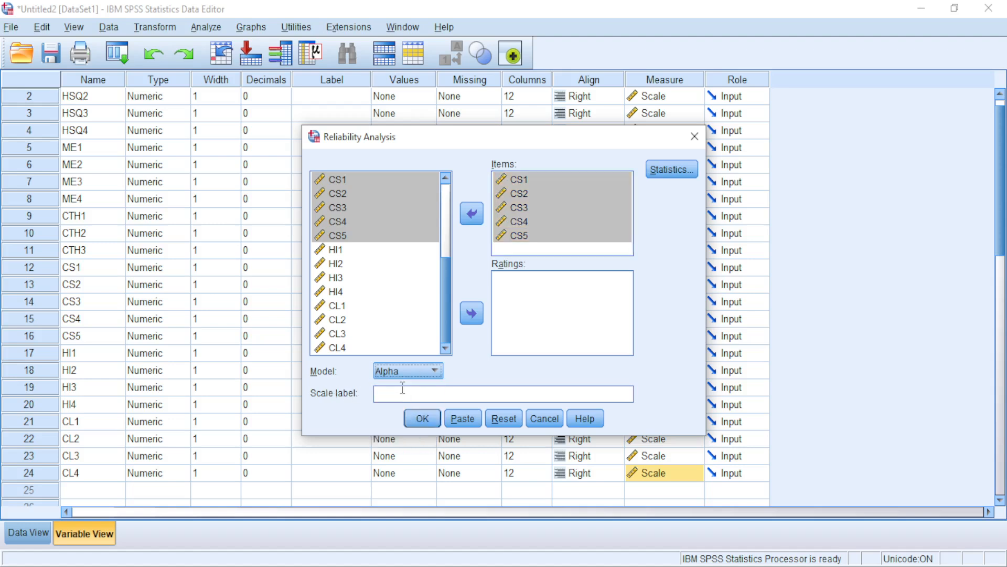
pyautogui.click(428, 420)
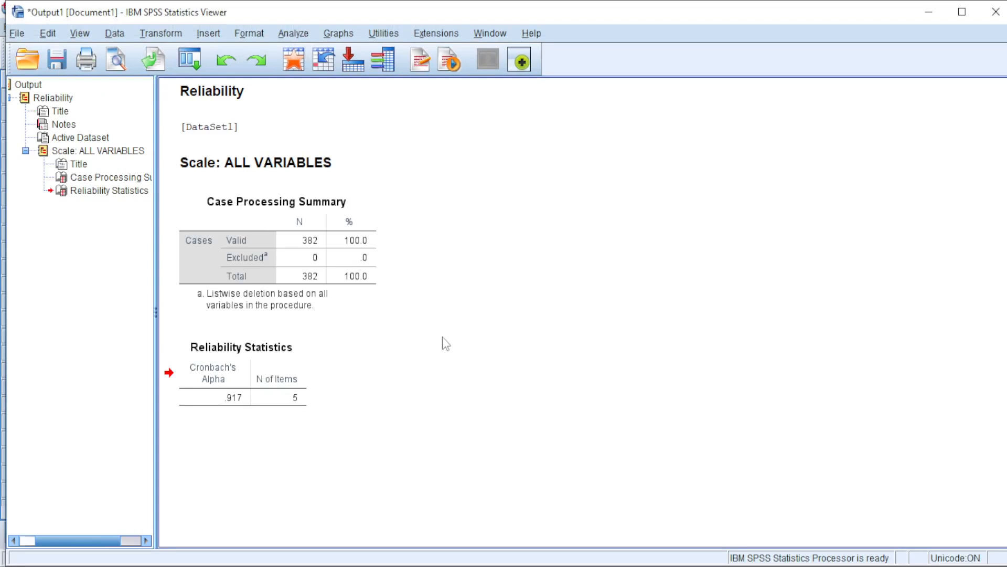
# Examine the Case Processing Summary and the Cronbach's Alpha and item count in the Reliability Statistics table
pyautogui.click(310, 264)
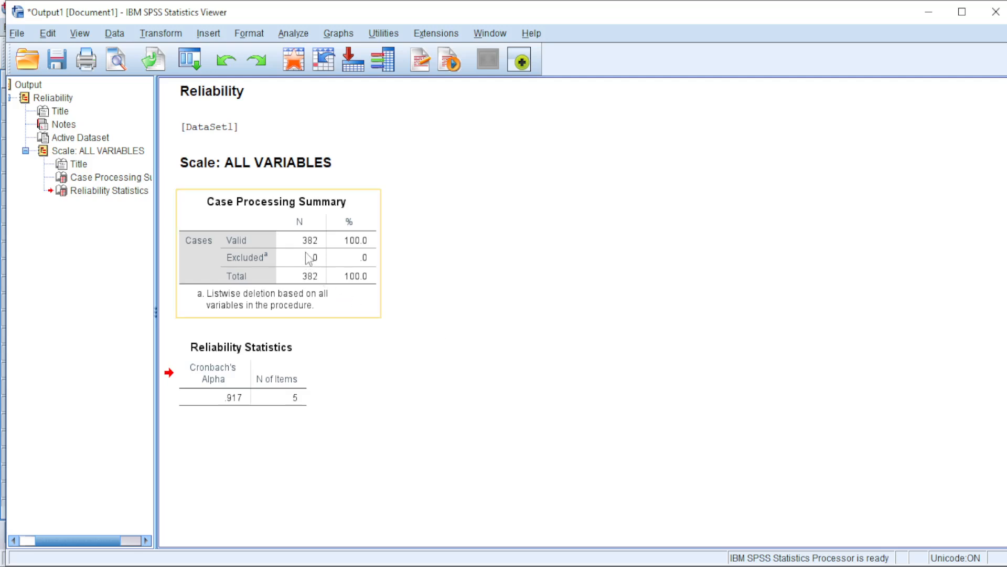
pyautogui.click(454, 333)
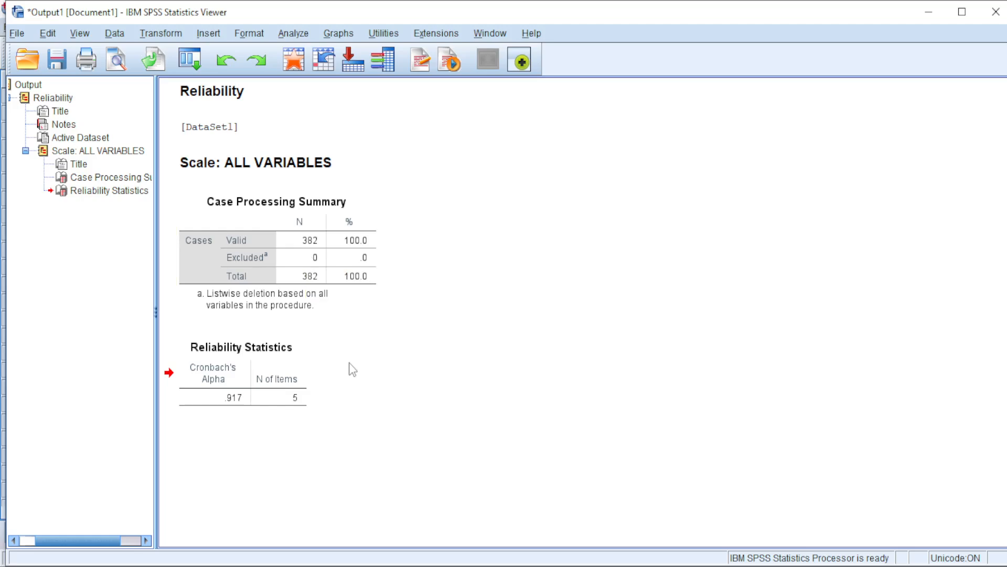
pyautogui.click(274, 365)
pyautogui.click(282, 431)
pyautogui.click(304, 406)
pyautogui.click(245, 421)
# Switch to the PowerPoint presentation and check the Cronbach's Alpha coefficient against the reliability level table
pyautogui.moveTo(357, 564)
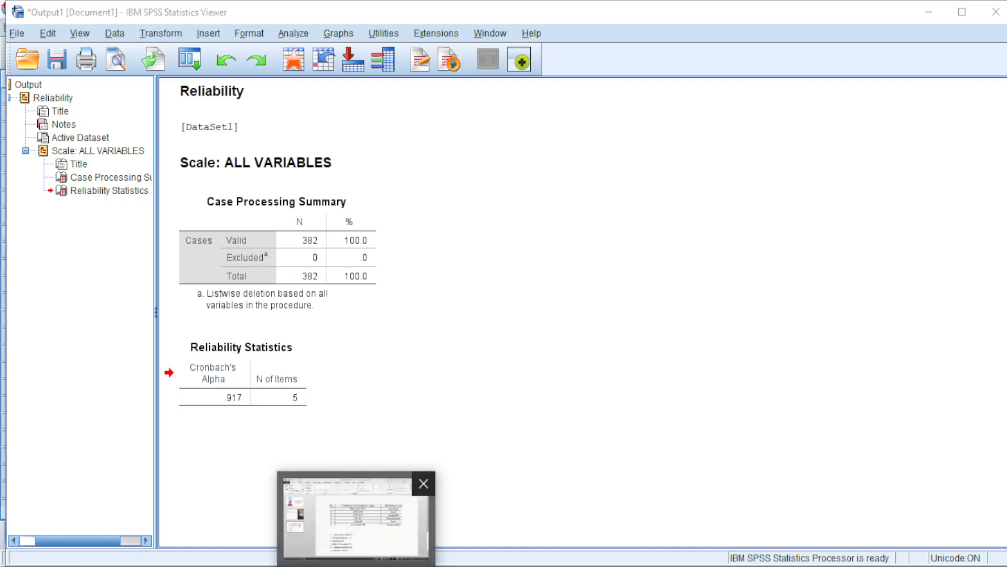
pyautogui.click(362, 527)
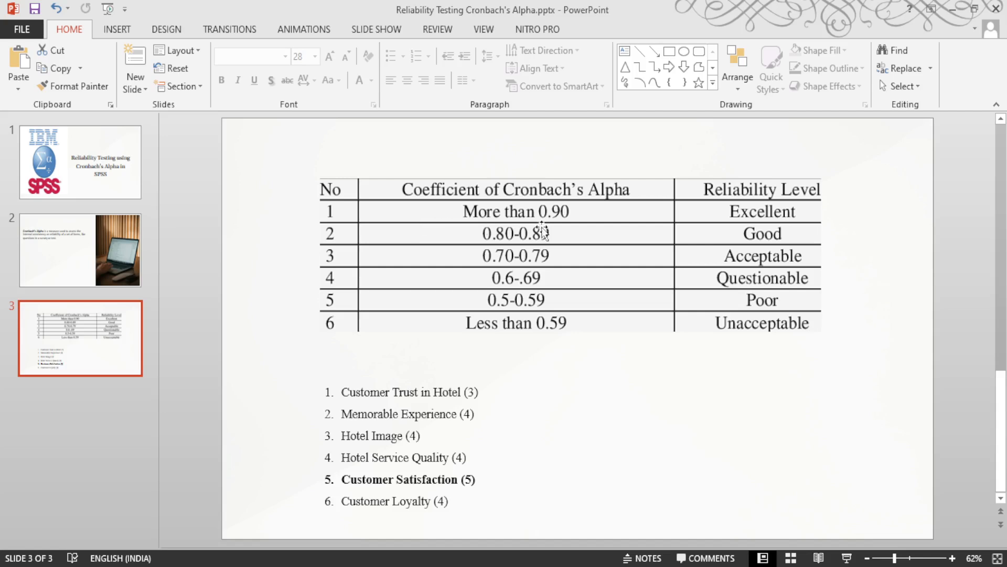
pyautogui.click(878, 379)
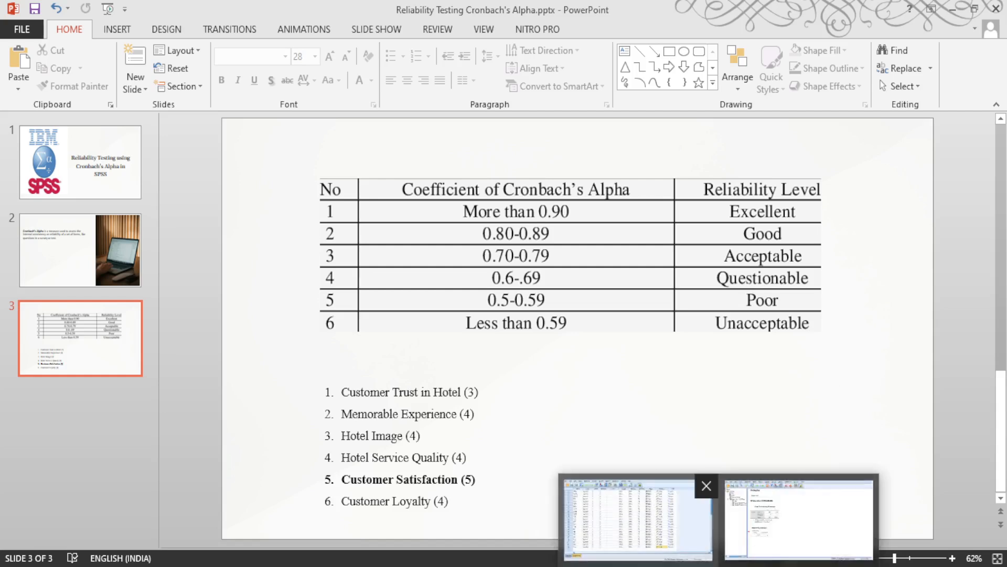
# Switch back to the SPSS Data Editor and rerun the CS1–CS5 reliability analysis with the "Scale if item deleted" descriptives included
pyautogui.click(630, 519)
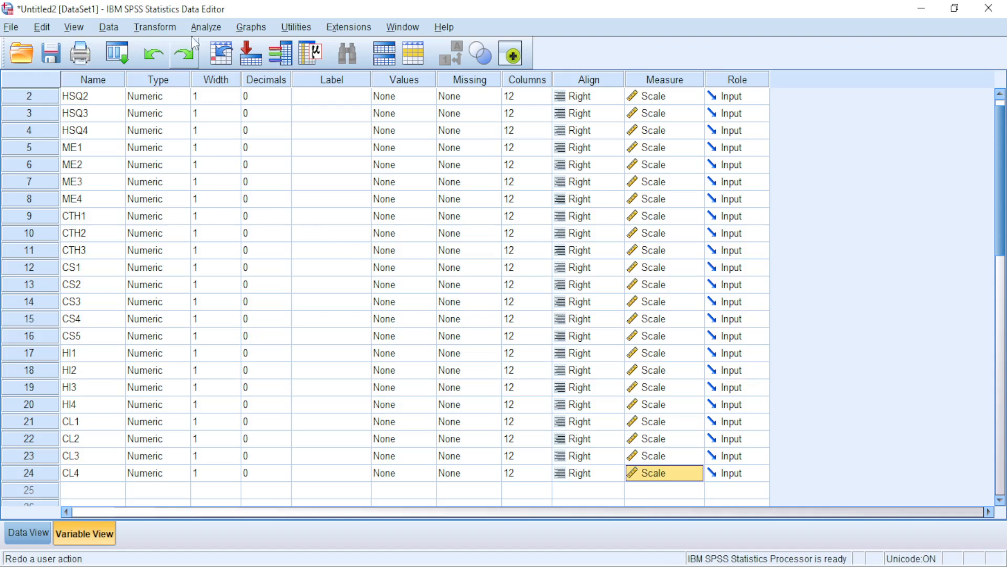
pyautogui.click(207, 27)
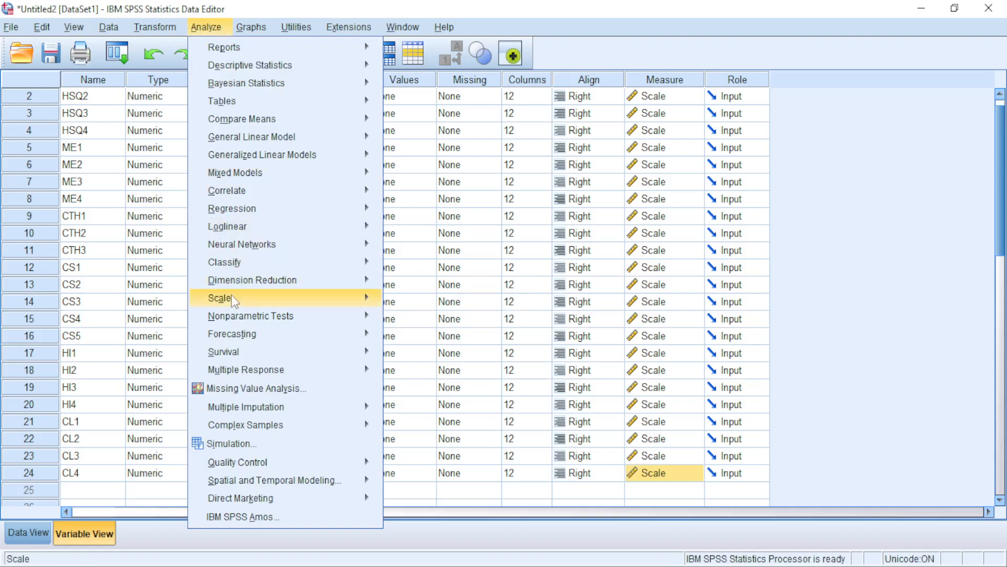
pyautogui.moveTo(245, 298)
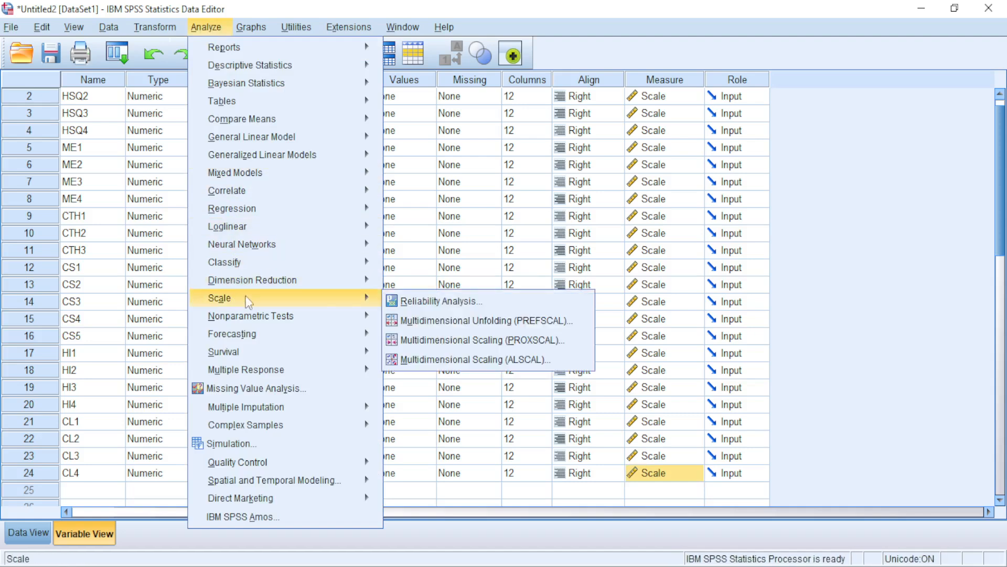
pyautogui.click(426, 302)
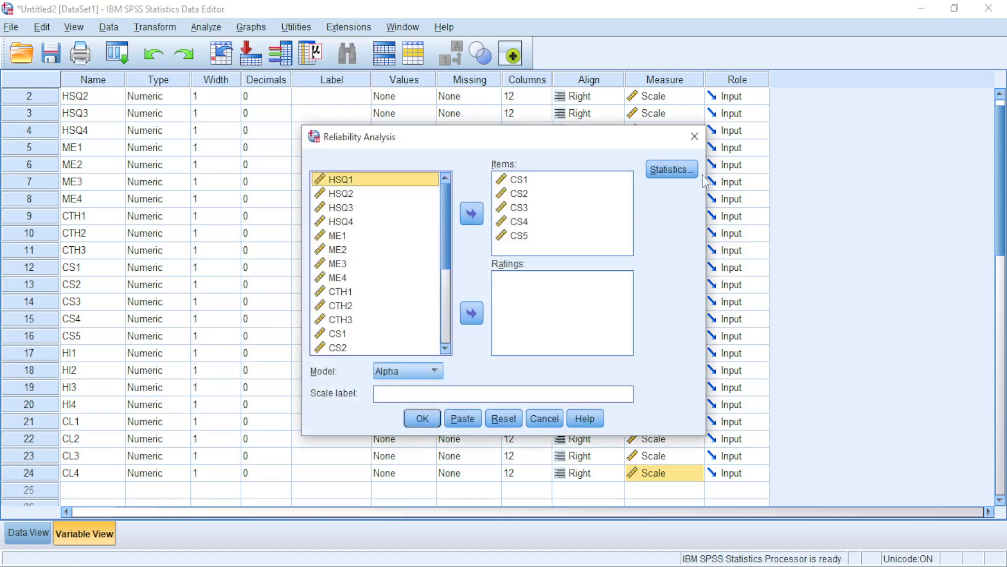
pyautogui.click(673, 170)
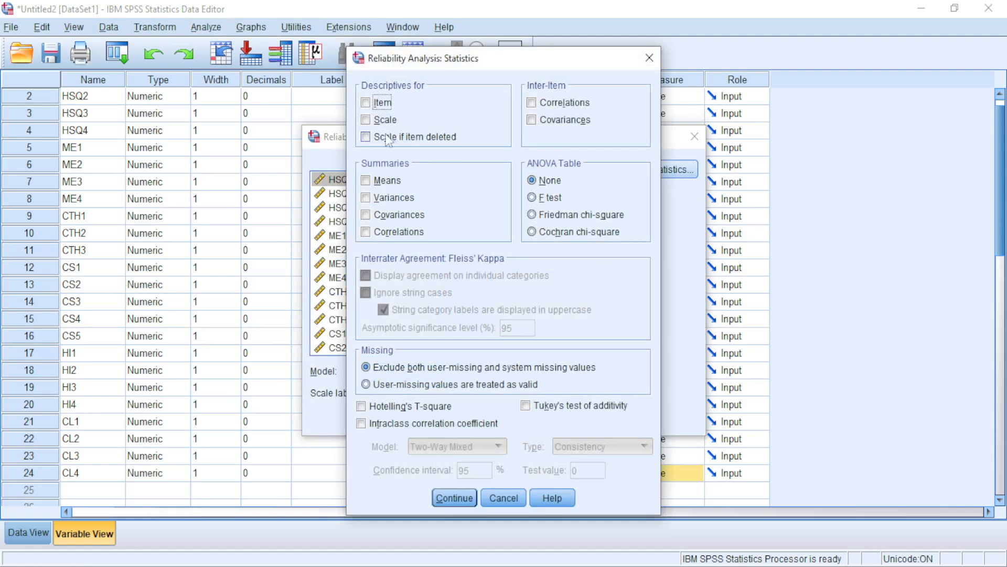
pyautogui.click(400, 139)
pyautogui.click(455, 496)
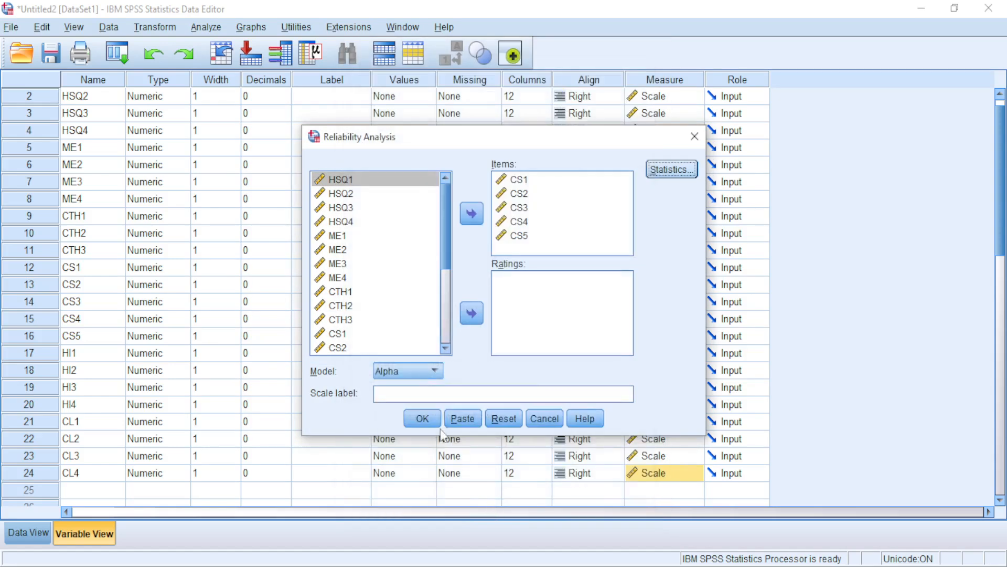
pyautogui.click(423, 419)
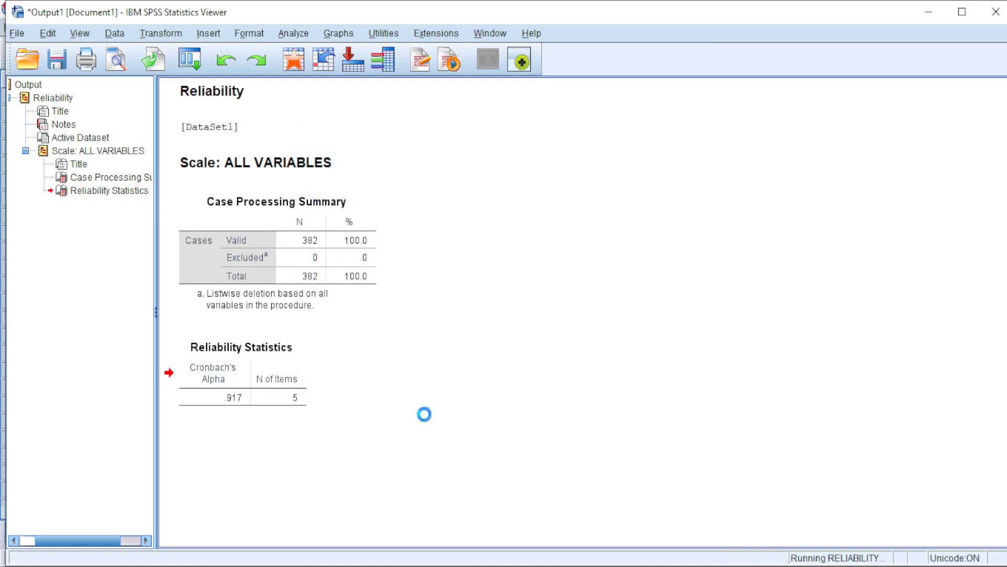
# Examine the Cronbach's Alpha if Item Deleted values for CS1–CS5 in the Item-Total Statistics table
pyautogui.scroll(-2, 546, 373)
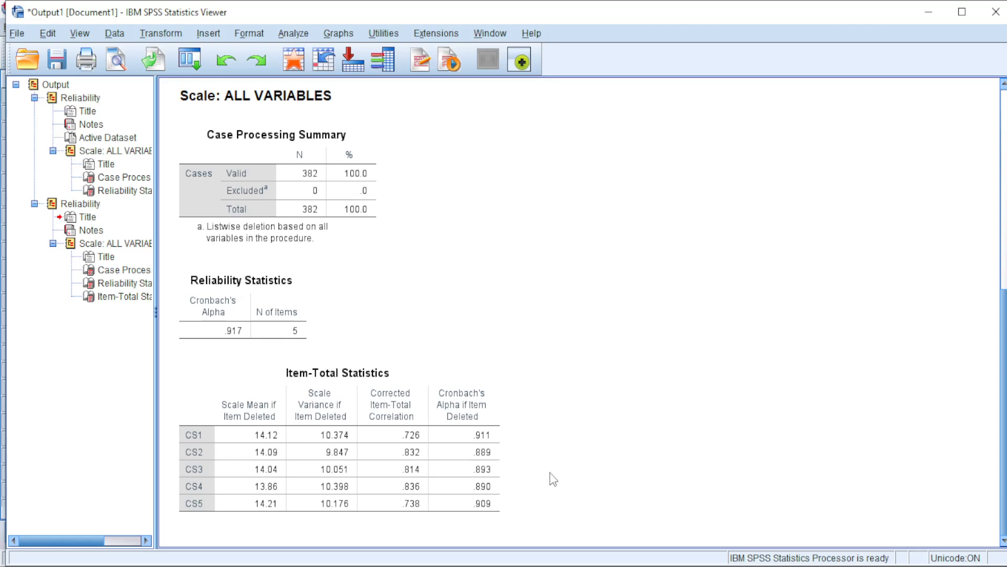
pyautogui.click(463, 454)
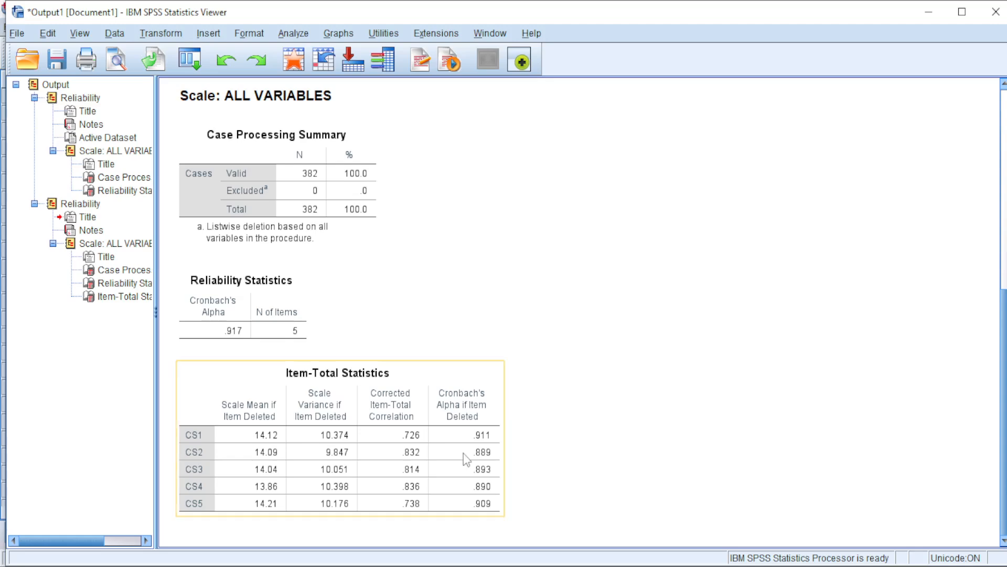